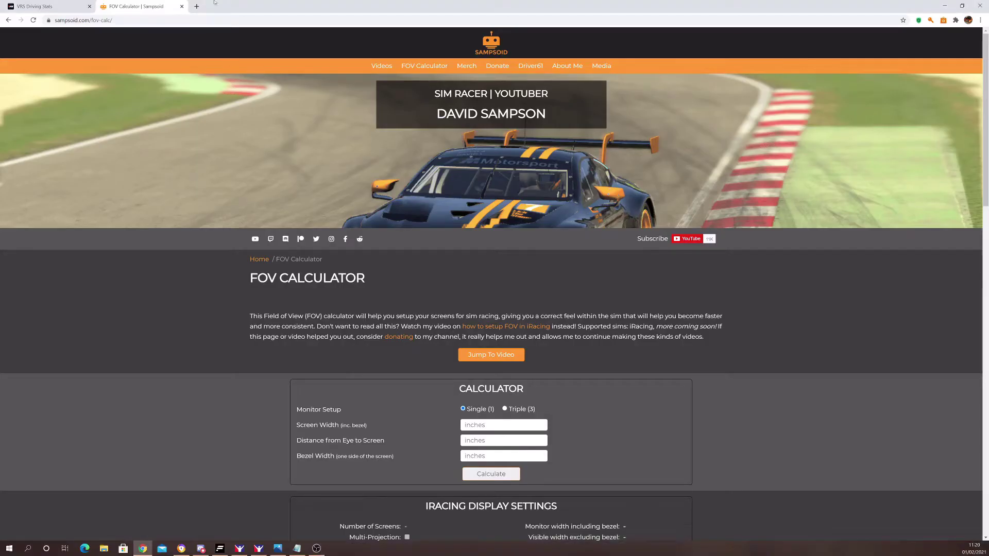
click(54, 6)
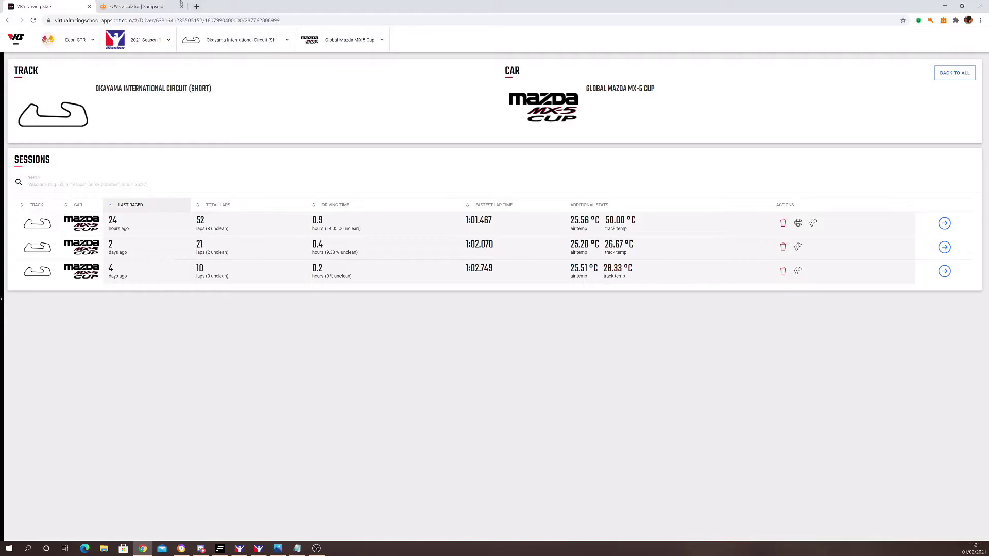
click(129, 6)
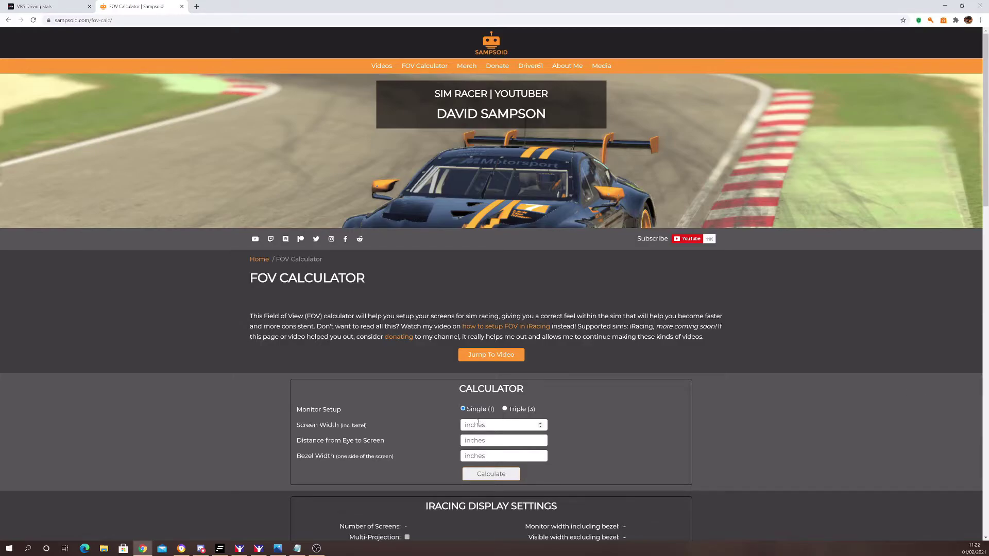
Calculate the field of view for a single monitor with 38-inch screen width, 36-inch eye distance and 0.5-inch bezel width.
click(479, 423)
key(alt+Tab)
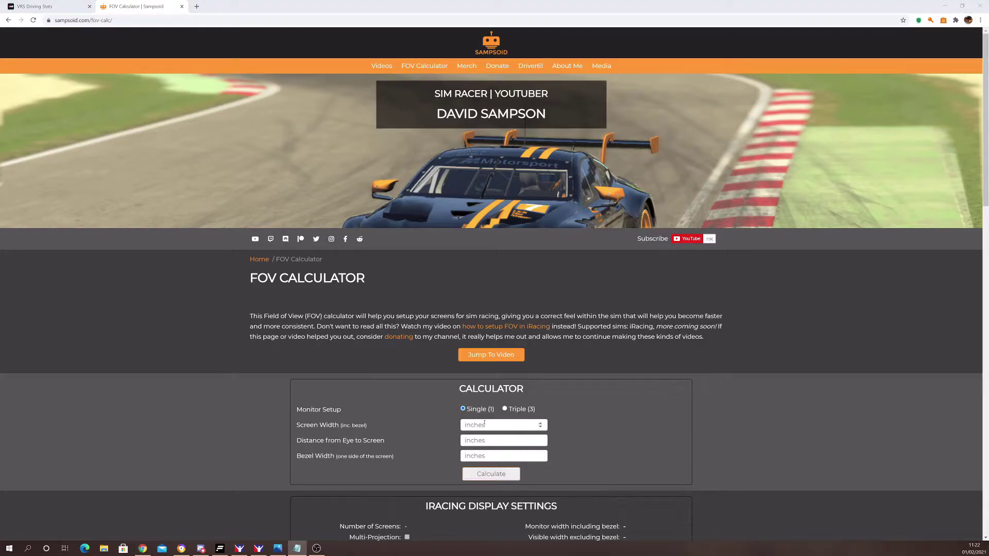
click(484, 423)
text(38)
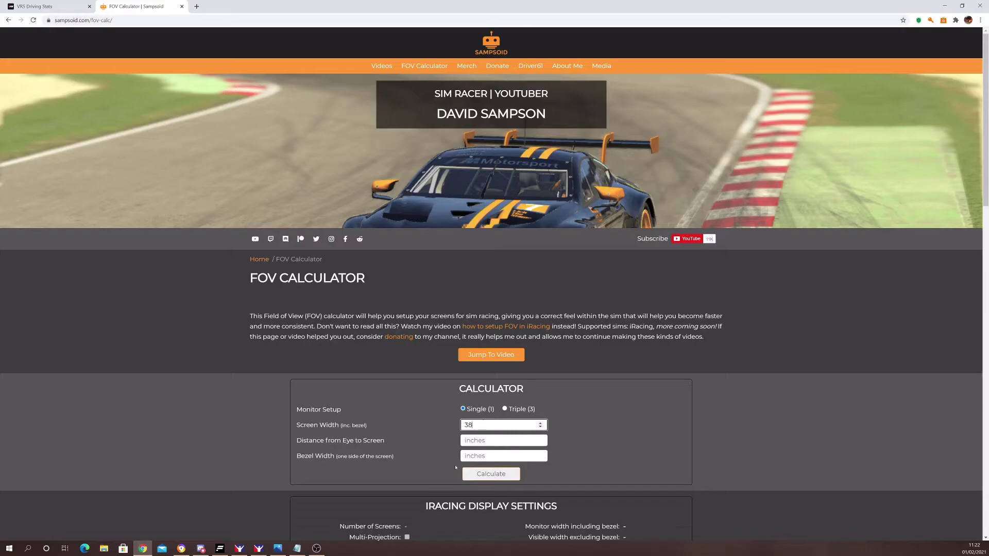
click(481, 440)
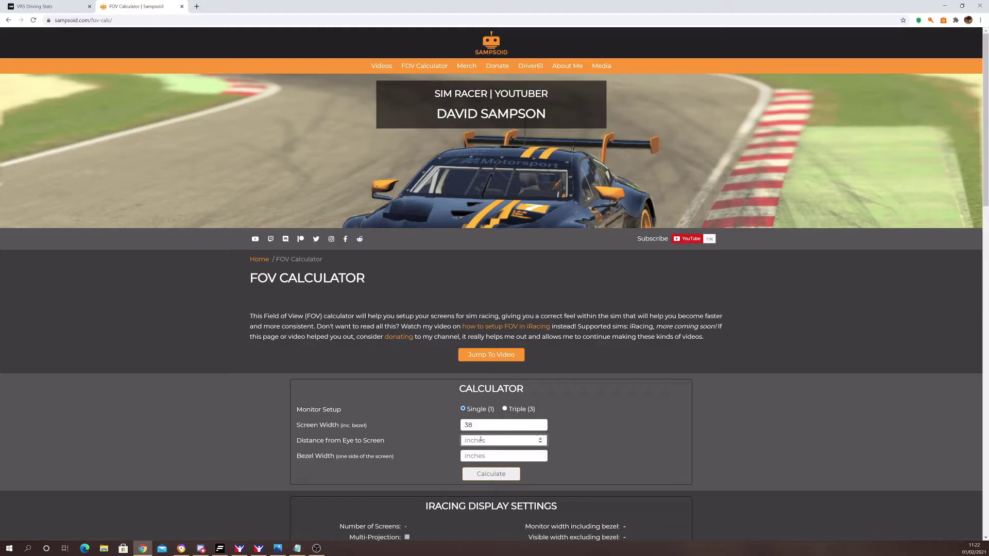
text(36)
click(476, 456)
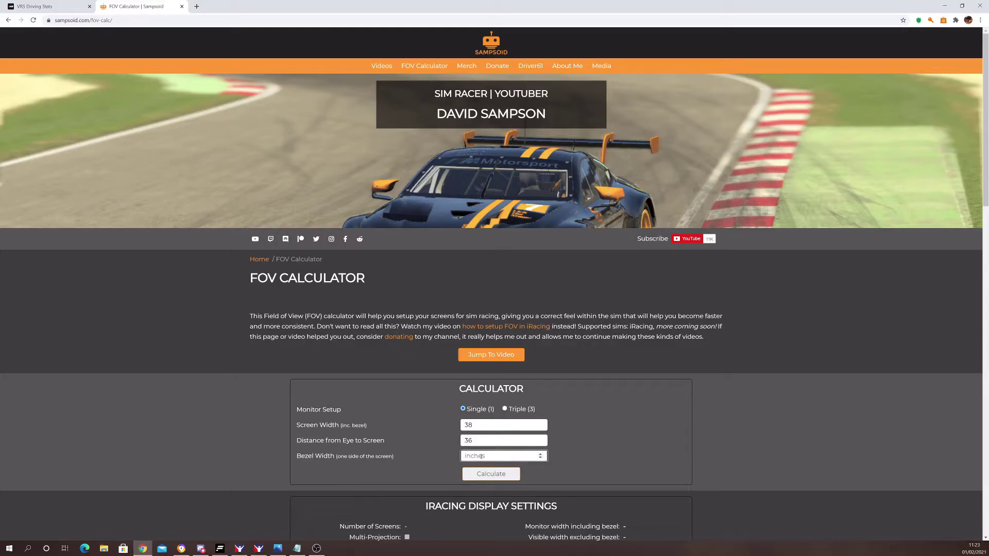
text(0.5)
click(757, 419)
scroll(733, 430, down, 2)
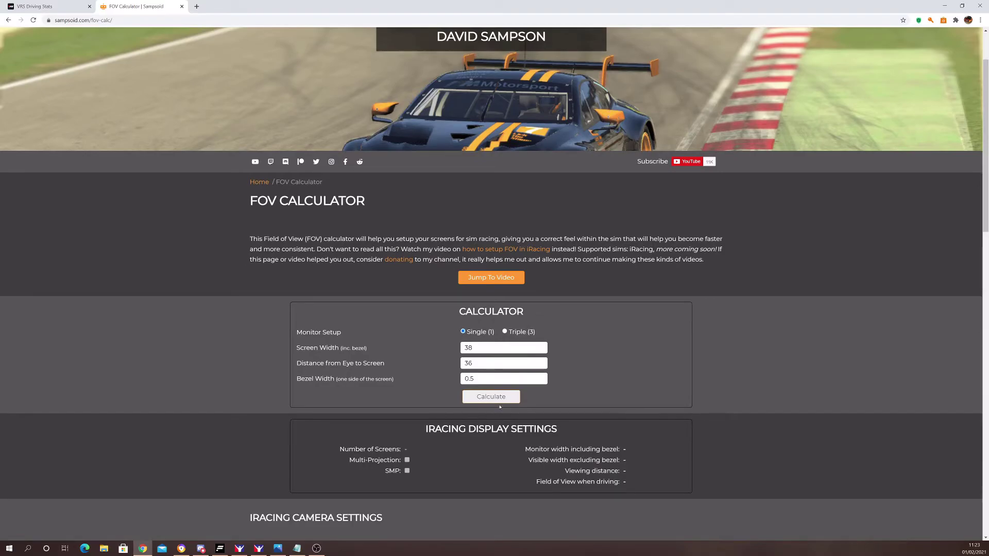
click(498, 400)
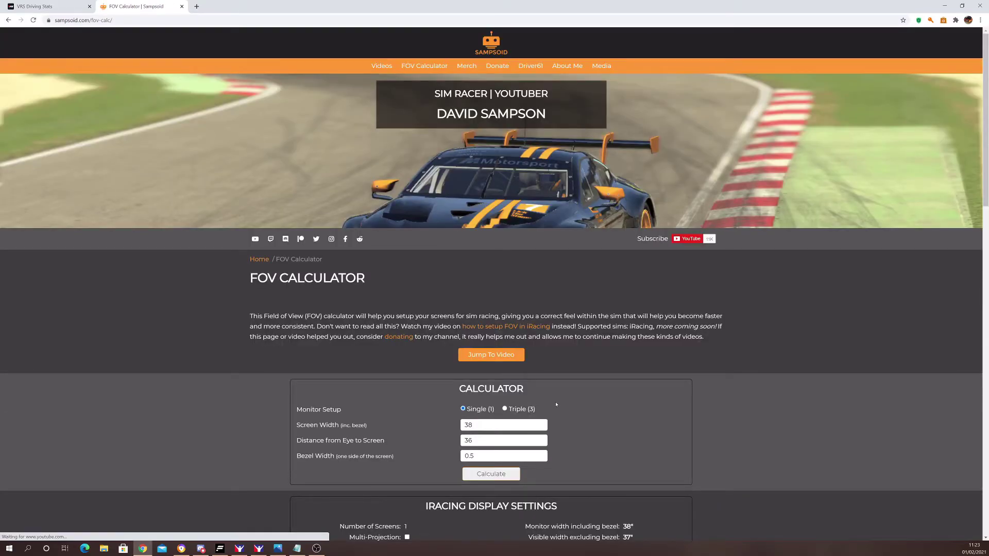
Examine the calculated iRacing display settings, the camera setting guidance and the tips to increase FOV.
scroll(557, 405, down, 3)
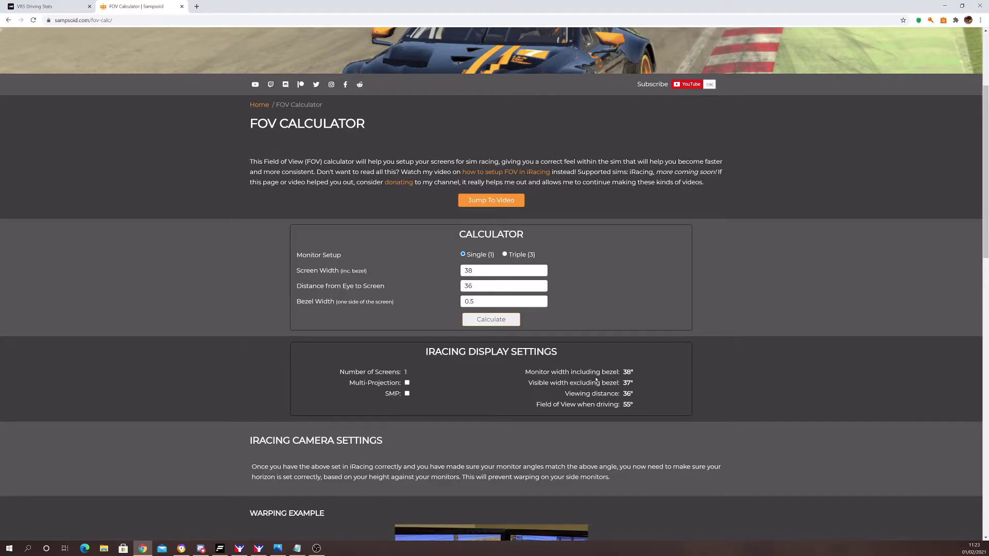
scroll(598, 379, down, 15)
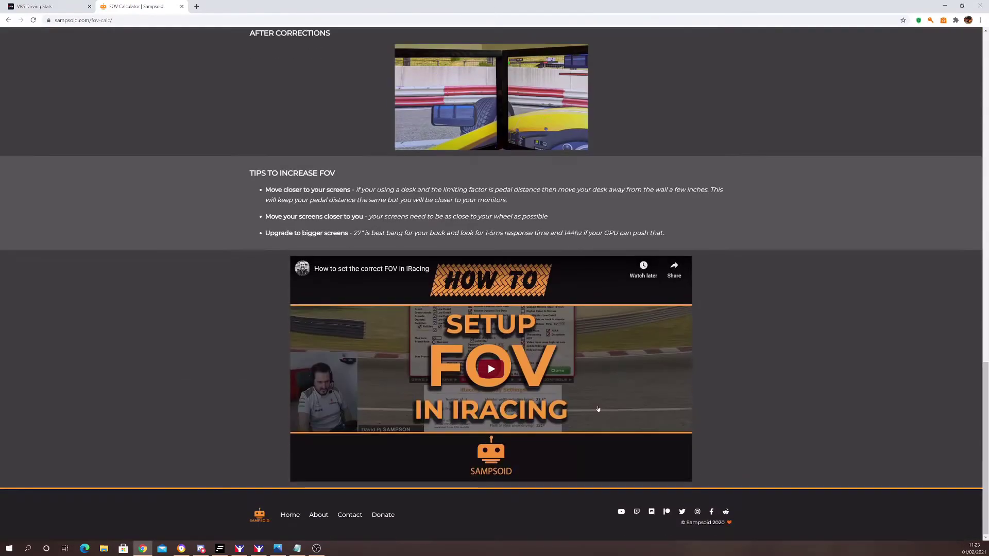
scroll(599, 409, up, 10)
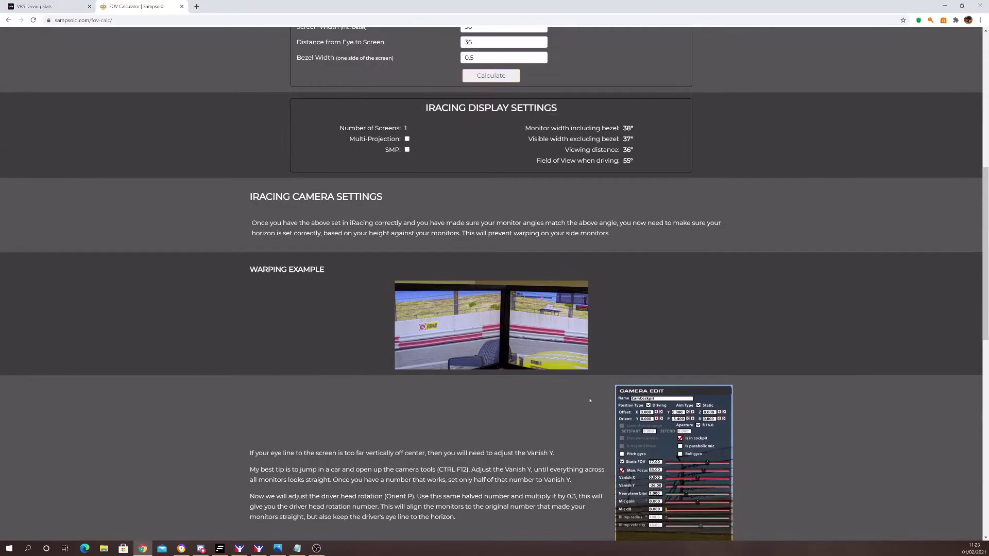
scroll(590, 400, down, 3)
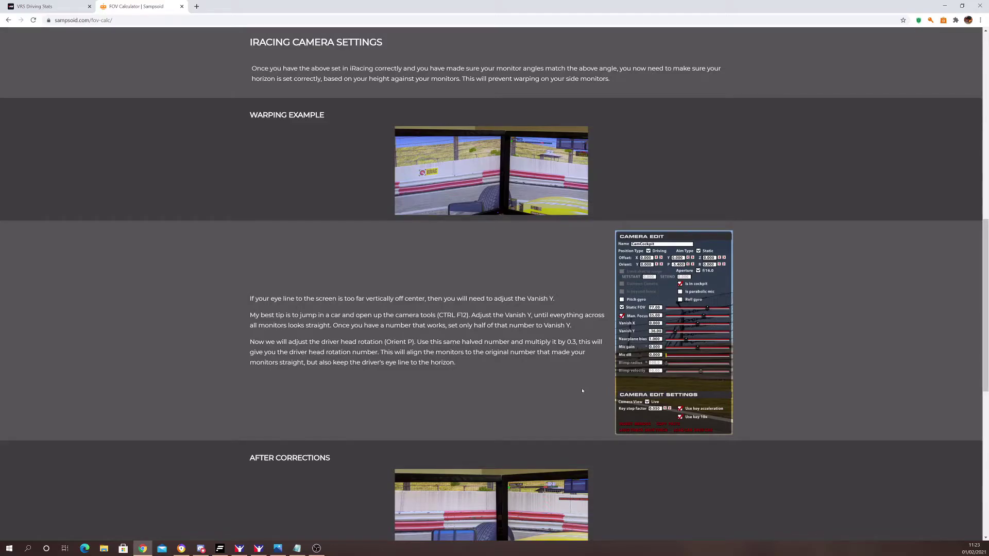
scroll(598, 393, down, 4)
scroll(617, 375, down, 2)
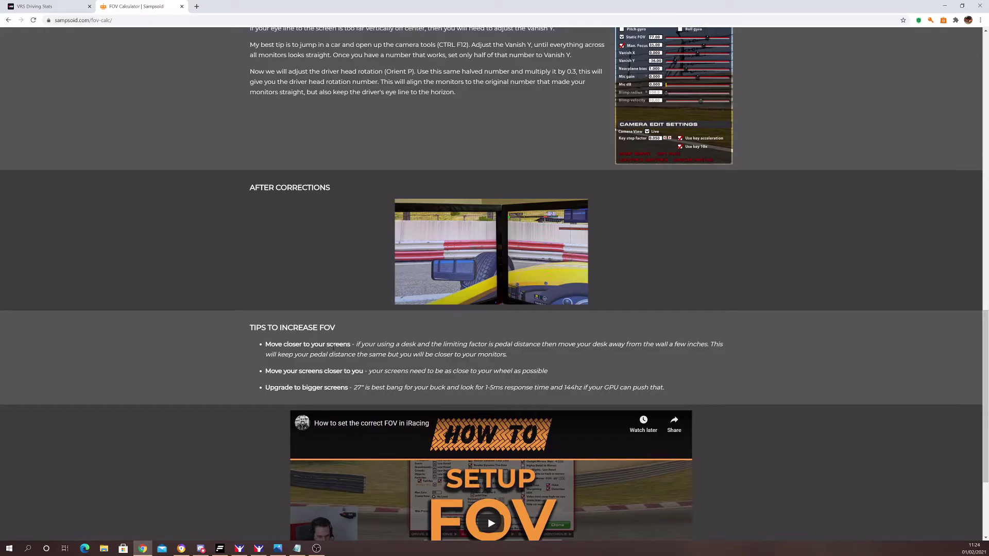
scroll(334, 347, down, 3)
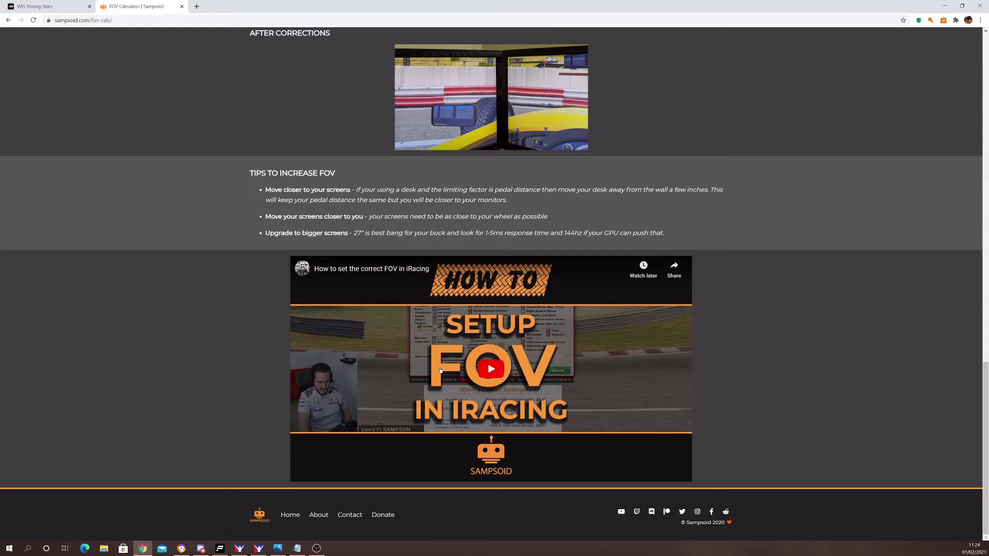
scroll(440, 370, up, 10)
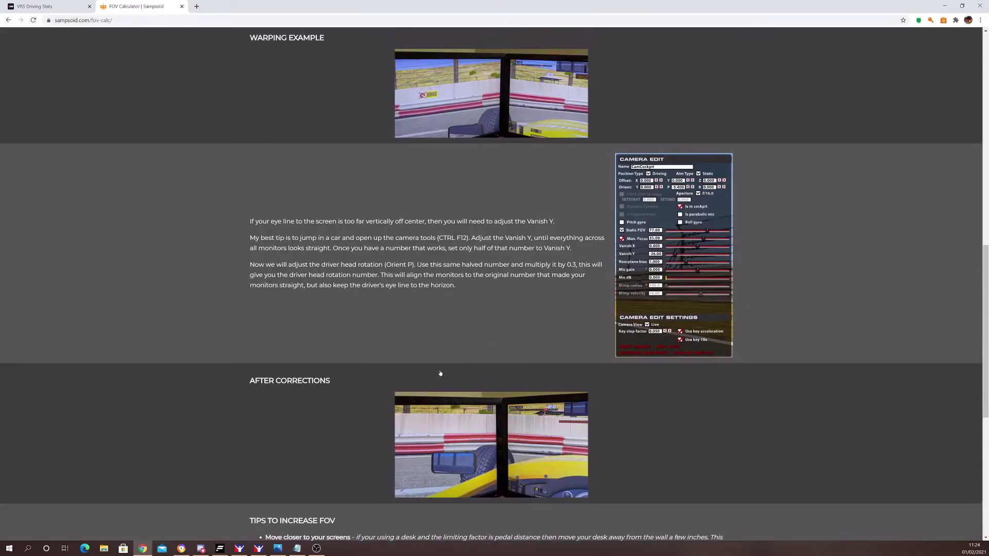
scroll(440, 374, up, 4)
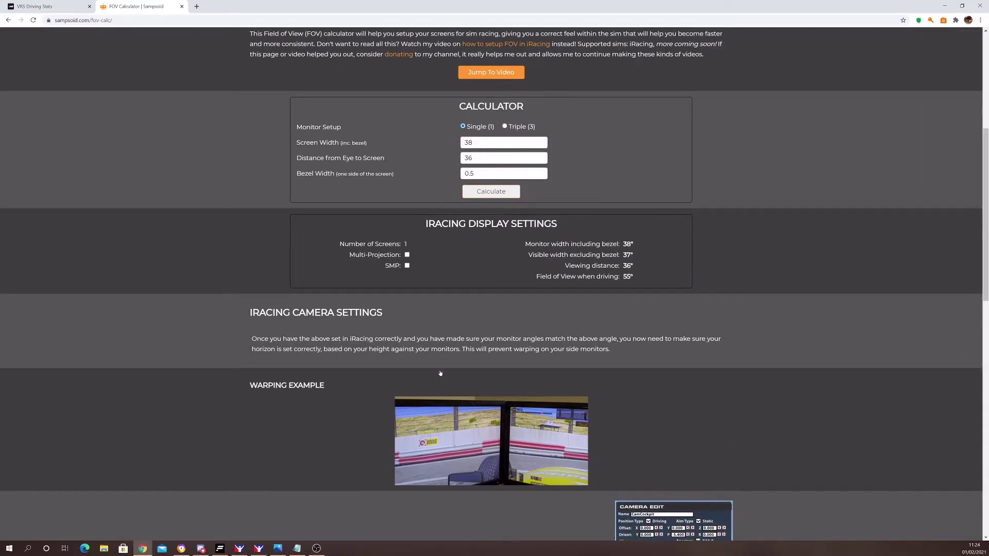
scroll(441, 373, up, 3)
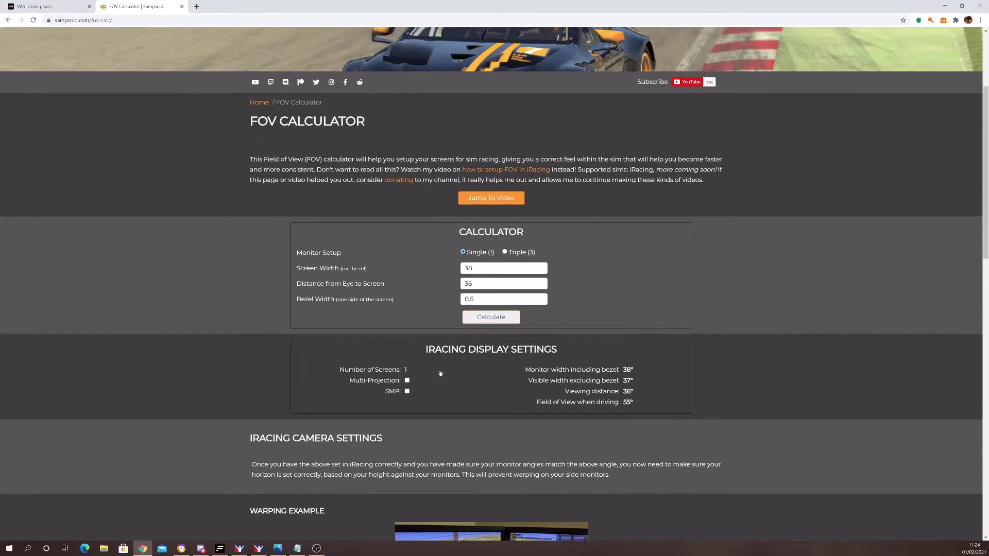
scroll(440, 374, up, 1)
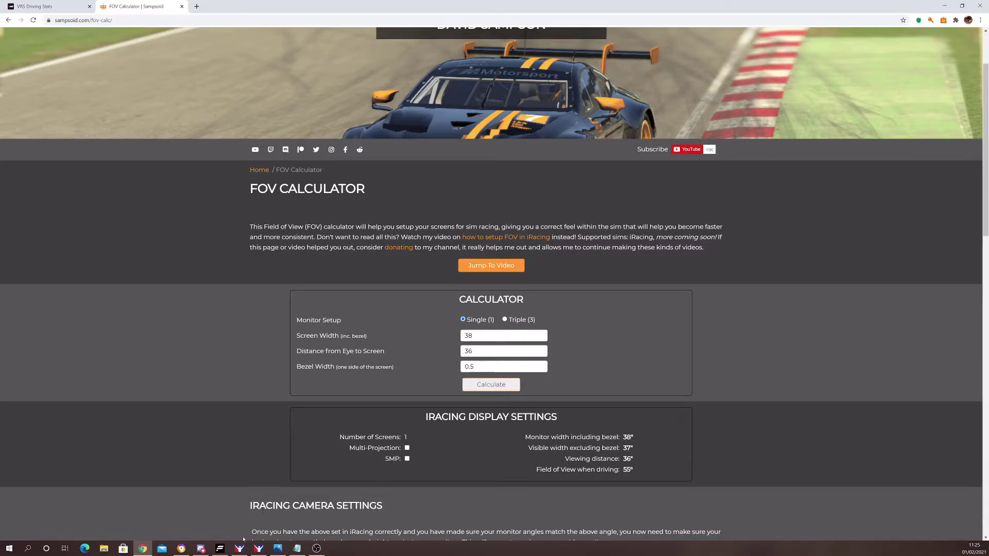
Switch to iRacing and open its graphics options.
mouse_move(241, 551)
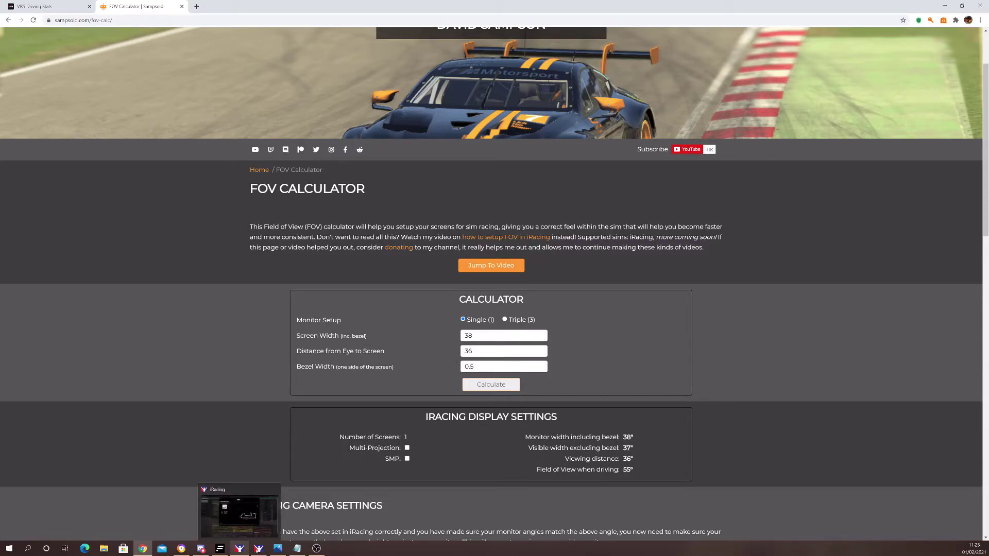
click(239, 515)
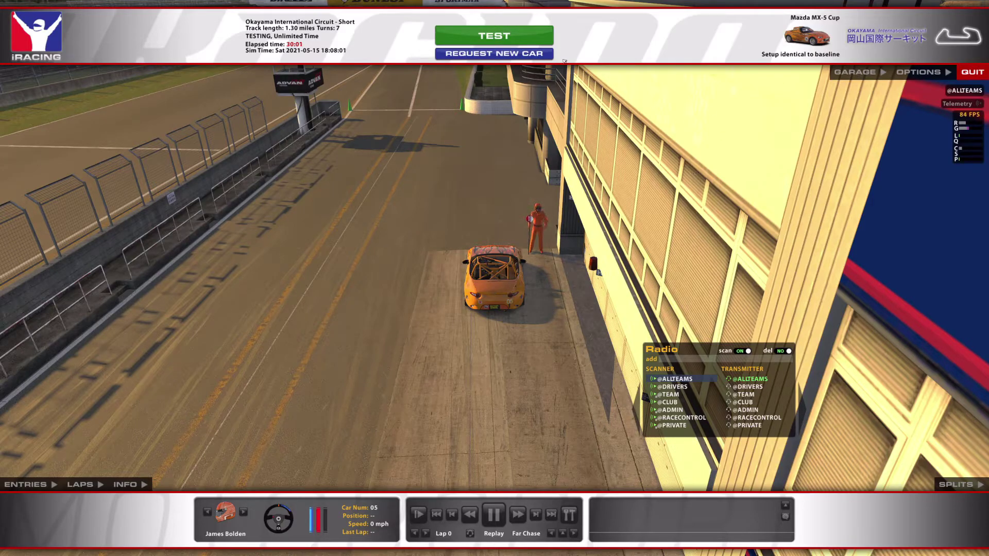
click(917, 73)
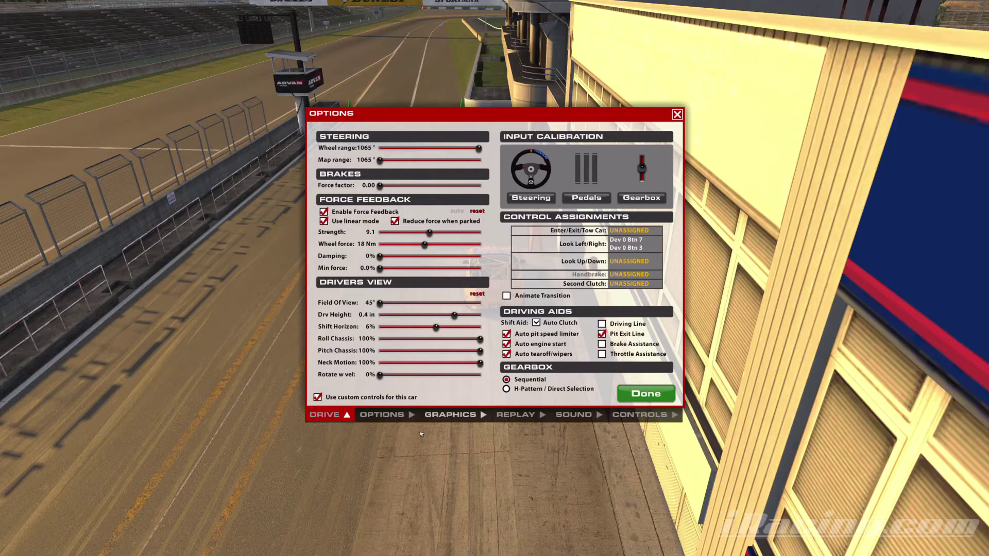
click(409, 415)
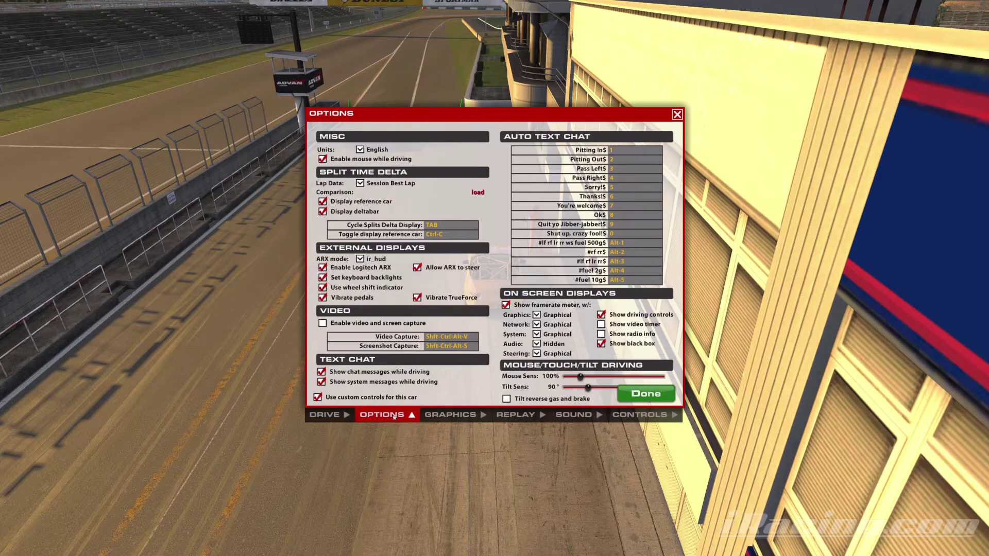
click(460, 419)
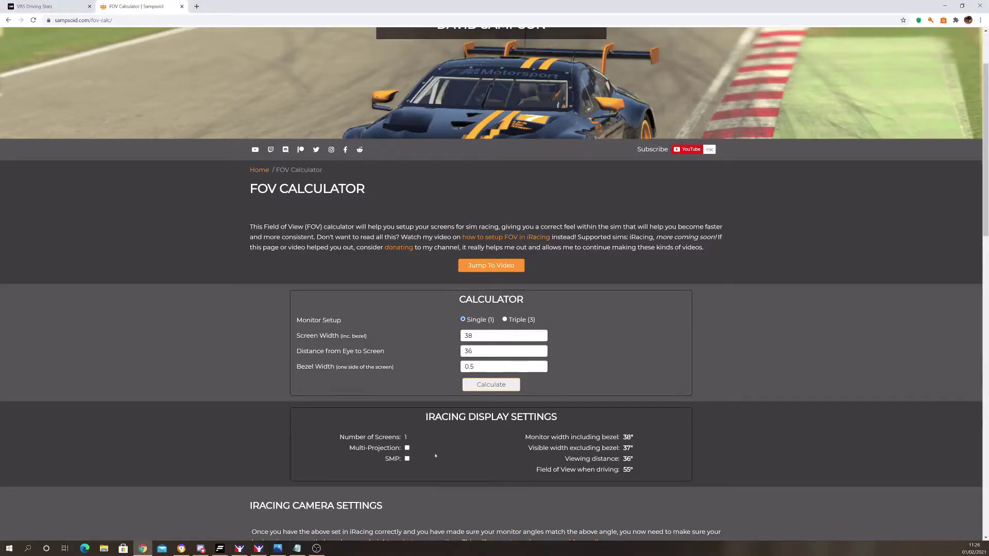
Shrink the FOV calculator's browser window and place it beside iRacing's display options with the calculated display settings in view.
scroll(435, 456, down, 5)
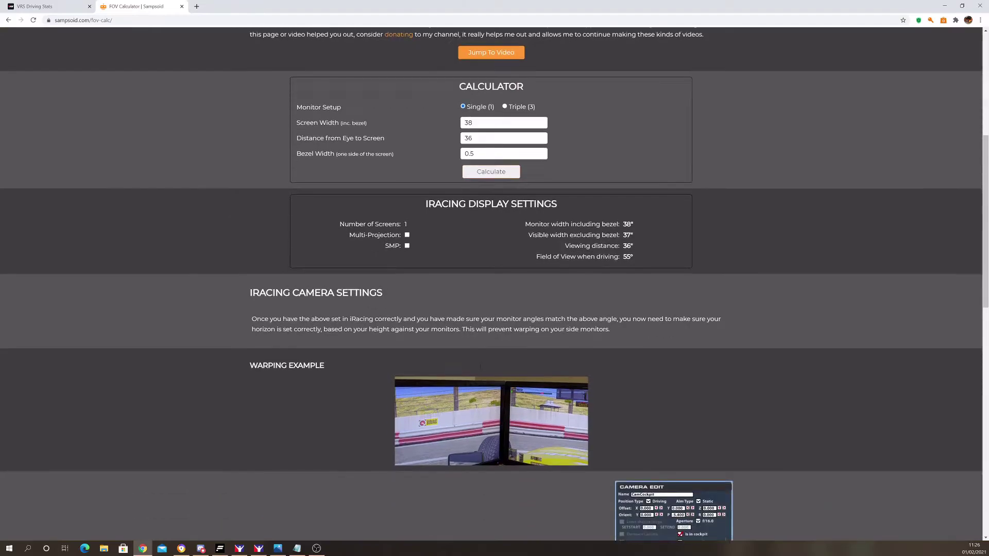
drag(589, 4, 355, 1)
drag(633, 4, 611, 59)
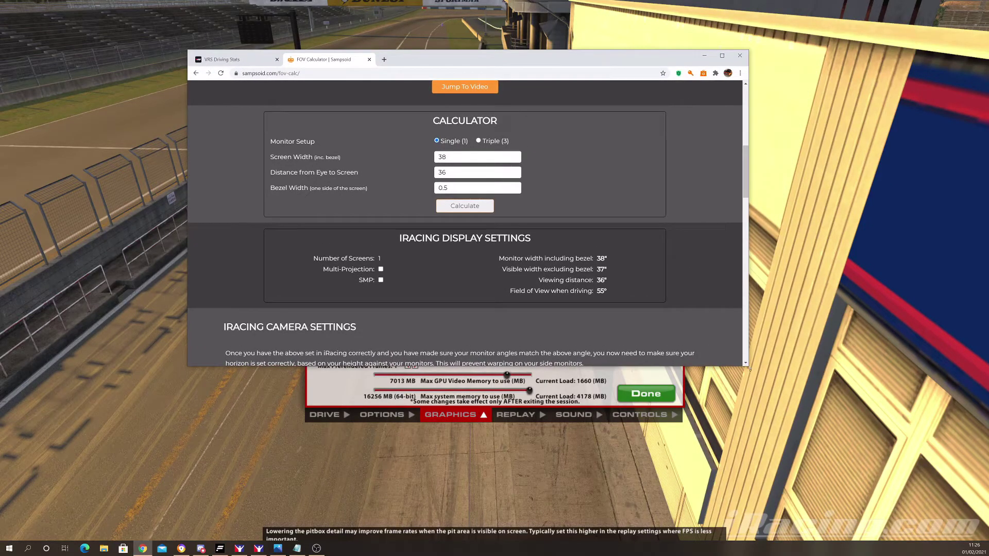
drag(748, 367, 635, 318)
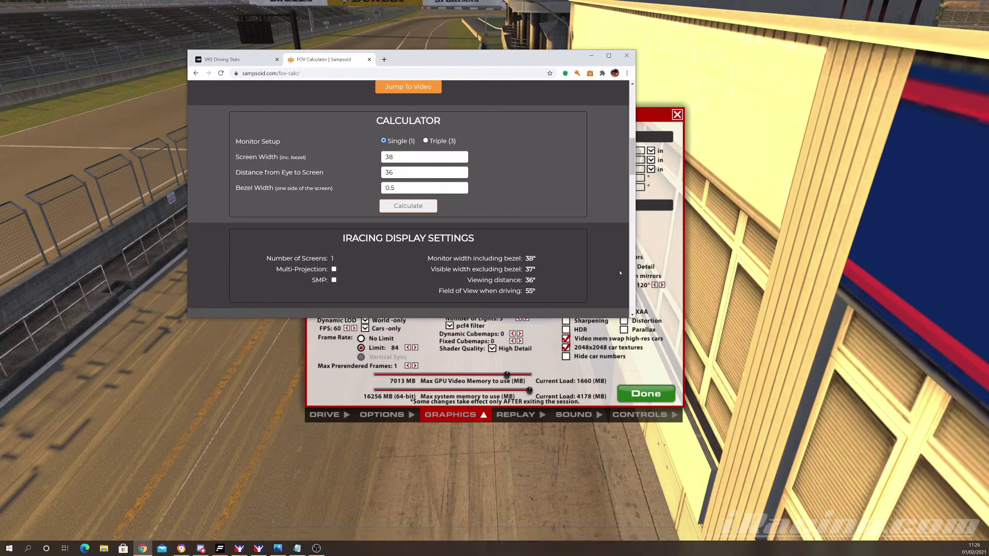
drag(496, 50, 390, 74)
scroll(533, 161, down, 2)
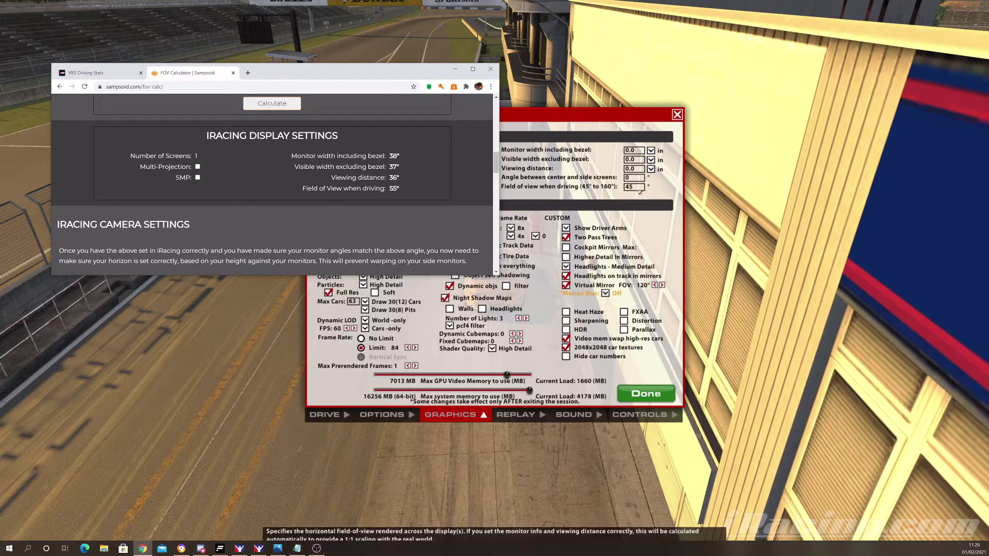
Set iRacing's monitor width including bezel to 38 inches.
click(639, 151)
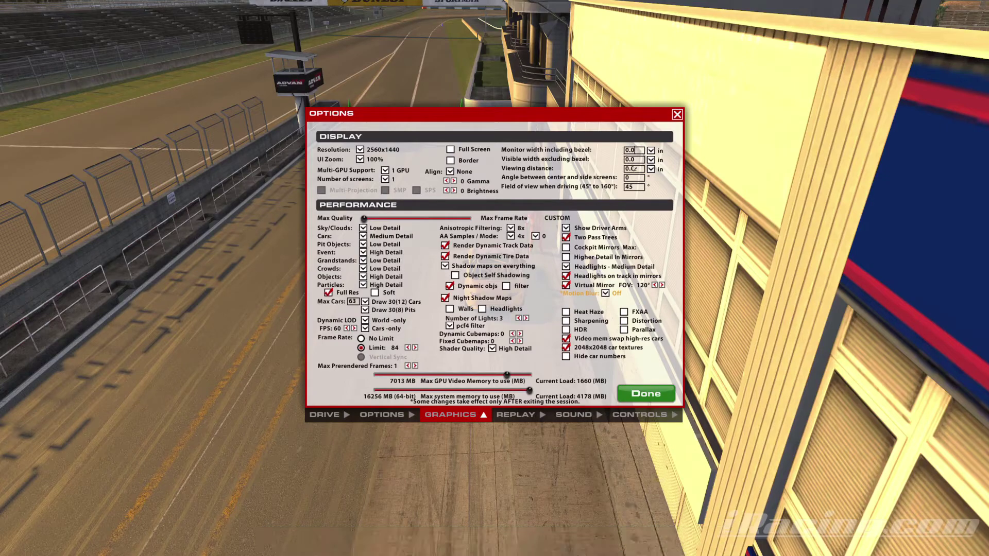
key(BackSpace)
key(BackSpace)
key(BackSpace)
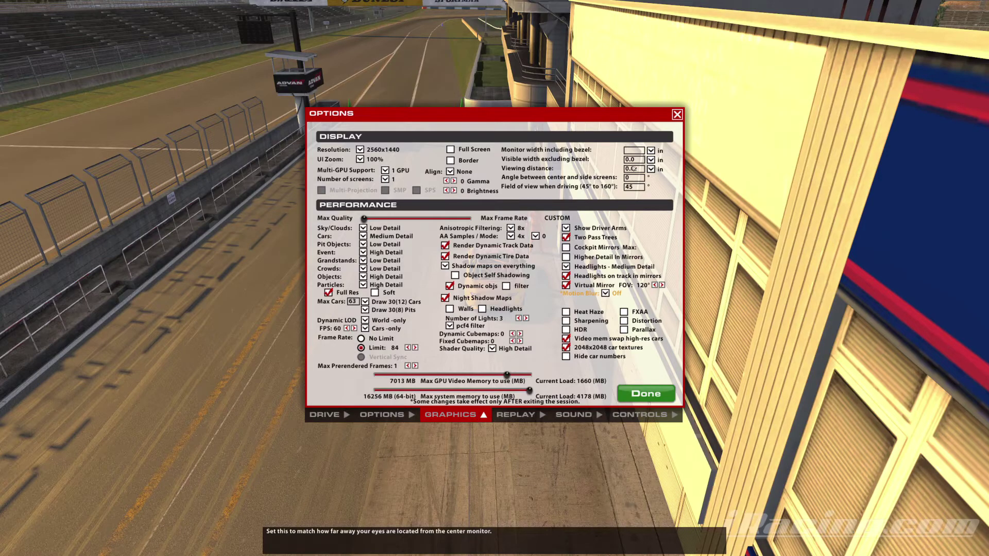
text(38)
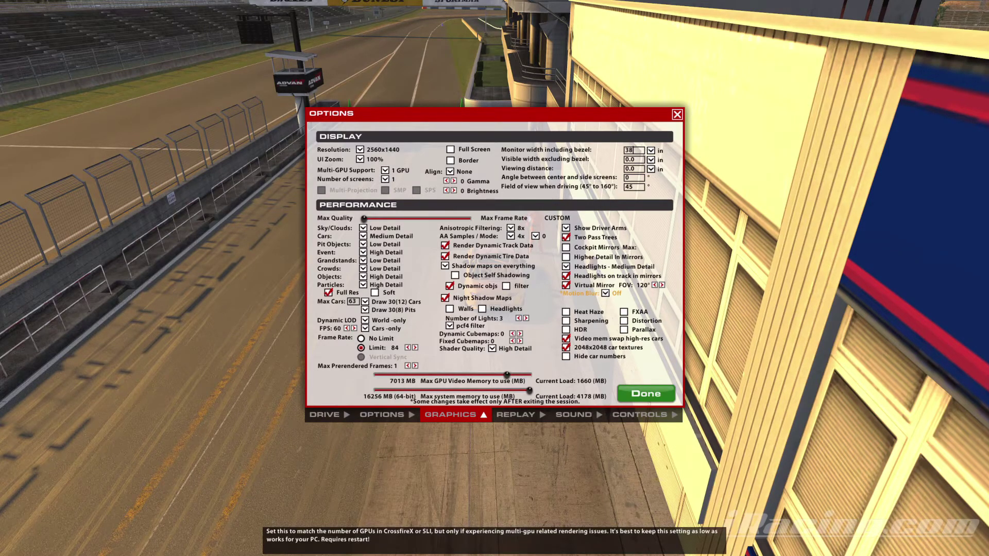
Consult the calculated display settings and set iRacing's visible width excluding bezel to 37 inches.
key(alt+Tab)
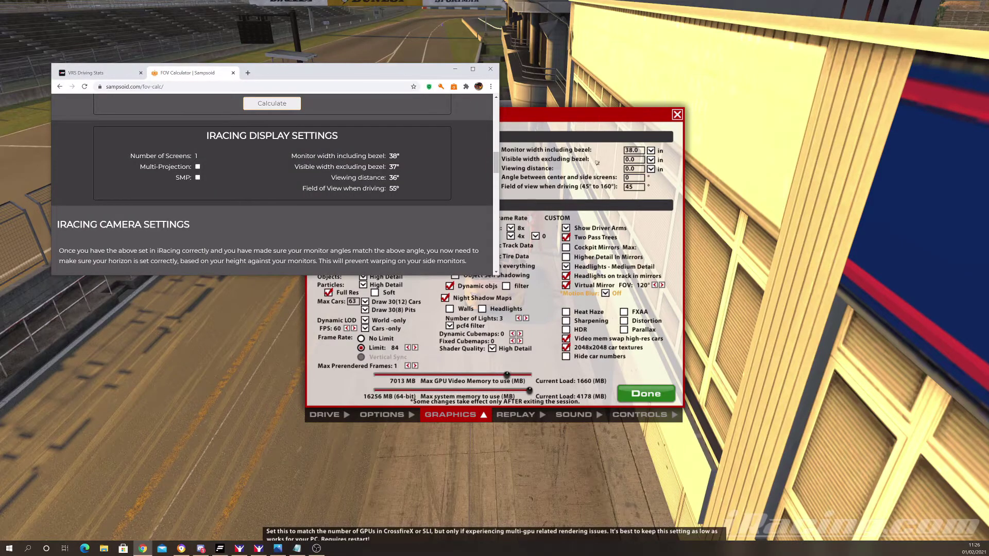
key(alt+Tab)
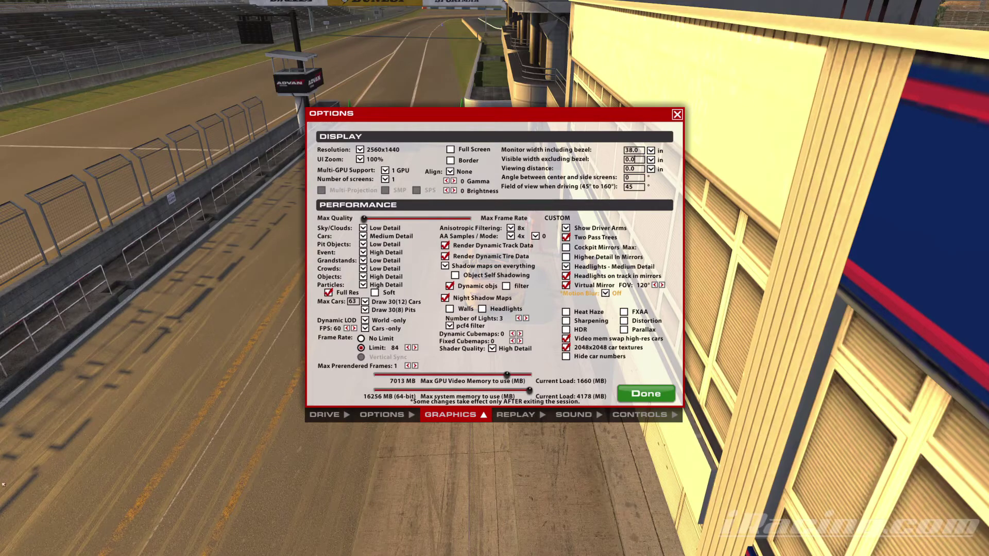
key(alt+Tab)
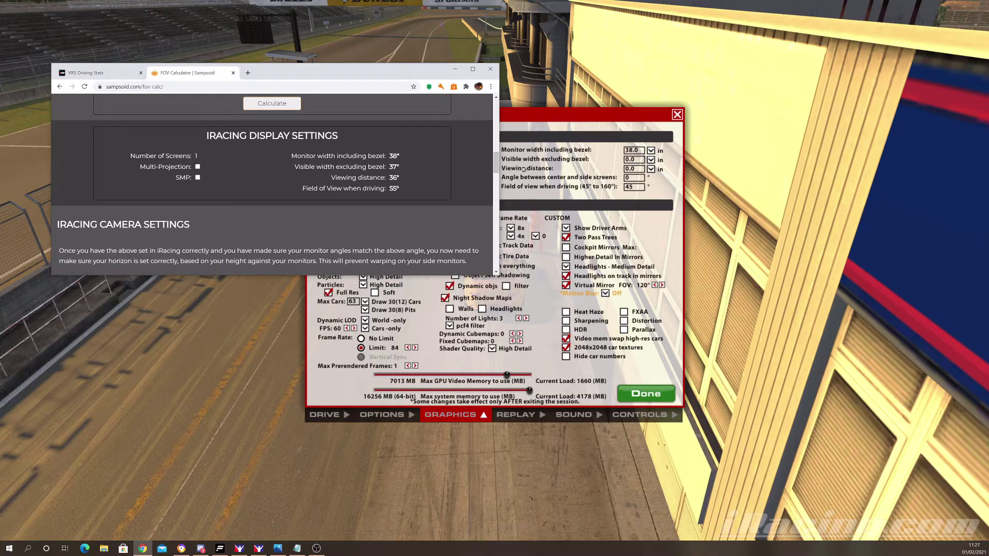
mouse_move(531, 166)
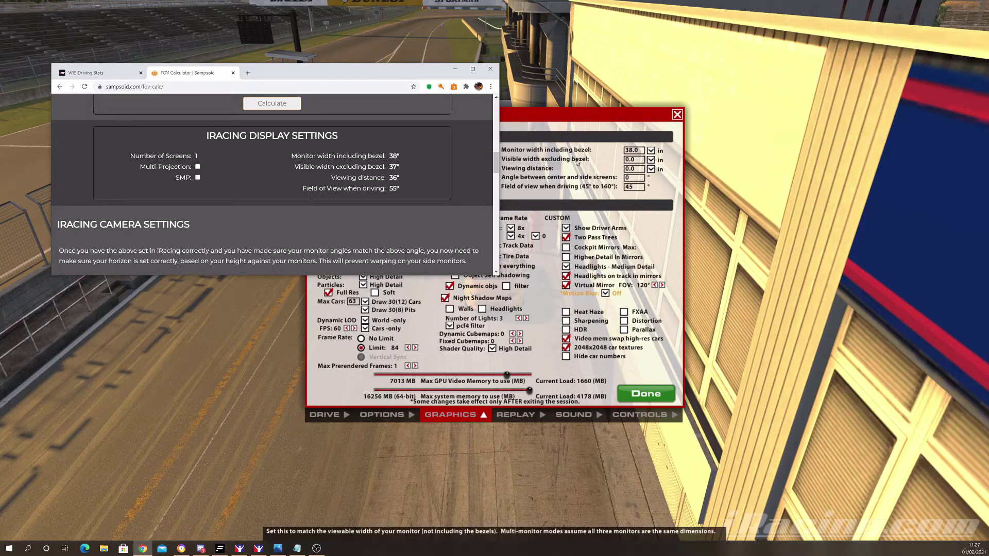
click(640, 157)
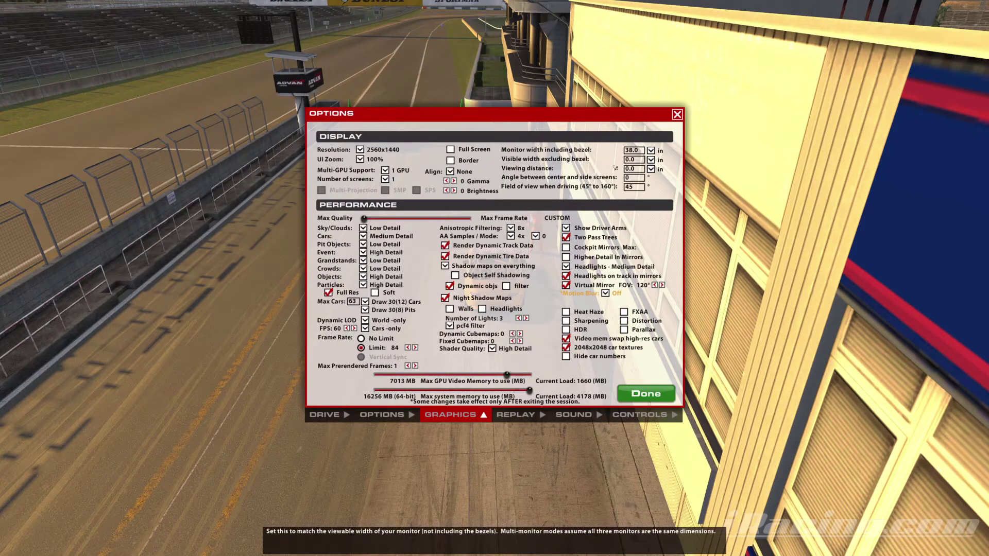
key(BackSpace)
key(BackSpace)
key(BackSpace)
text(37)
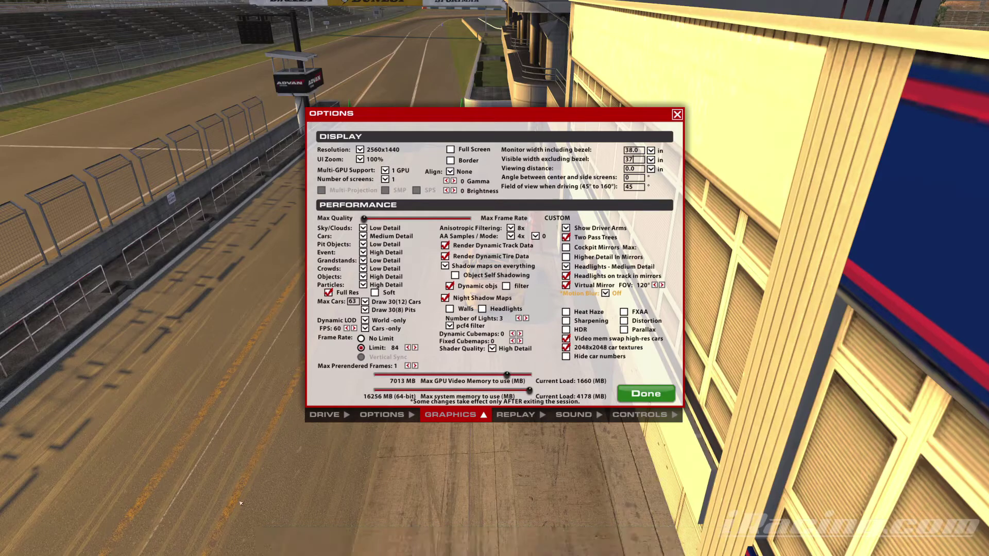
Set the viewing distance in iRacing's display options to the calculator's value of 36 inches.
key(alt+Tab)
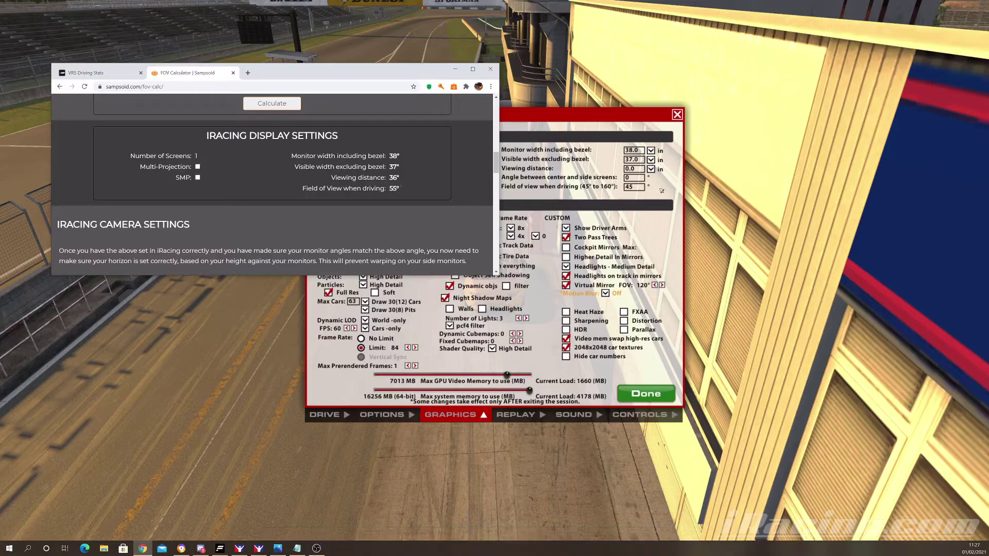
click(644, 172)
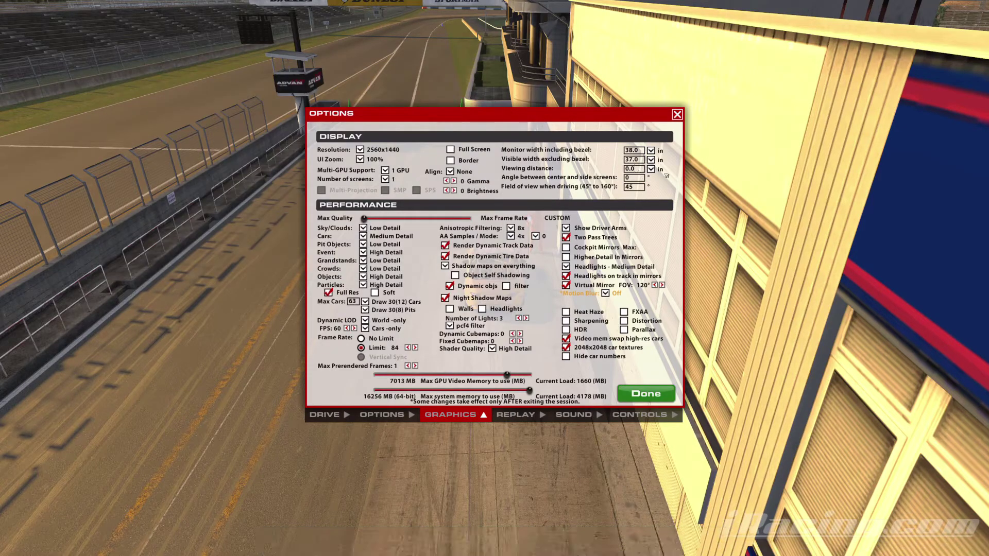
key(BackSpace)
key(BackSpace)
key(BackSpace)
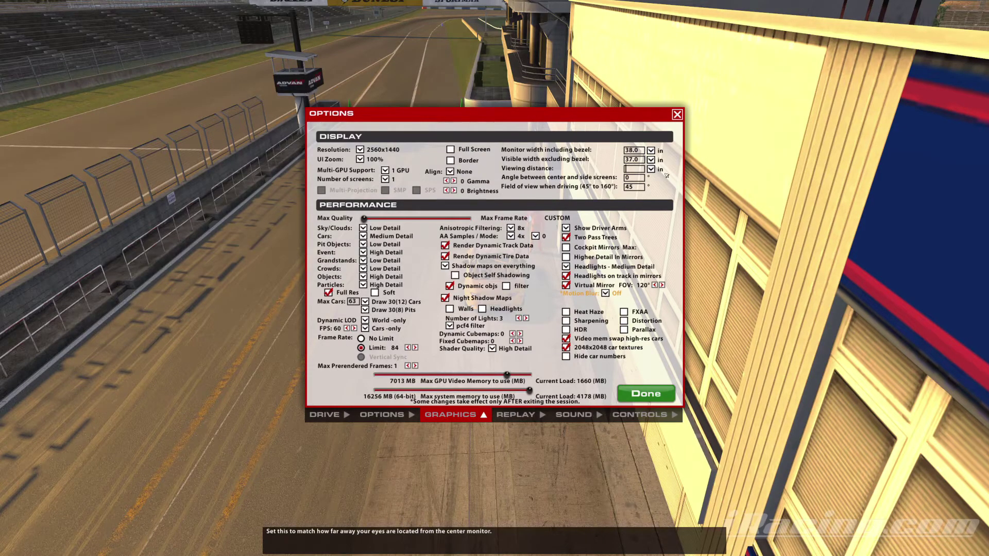
text(36)
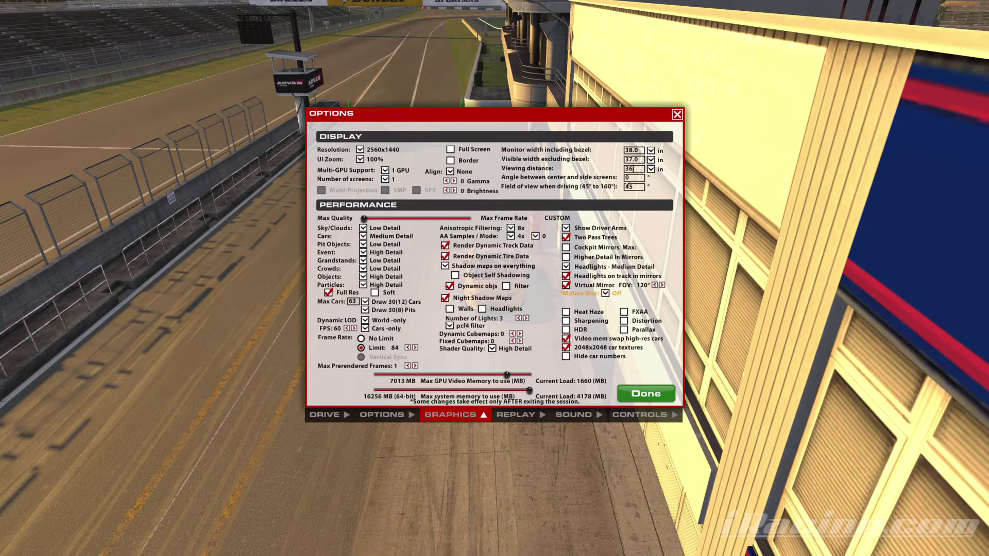
key(Tab)
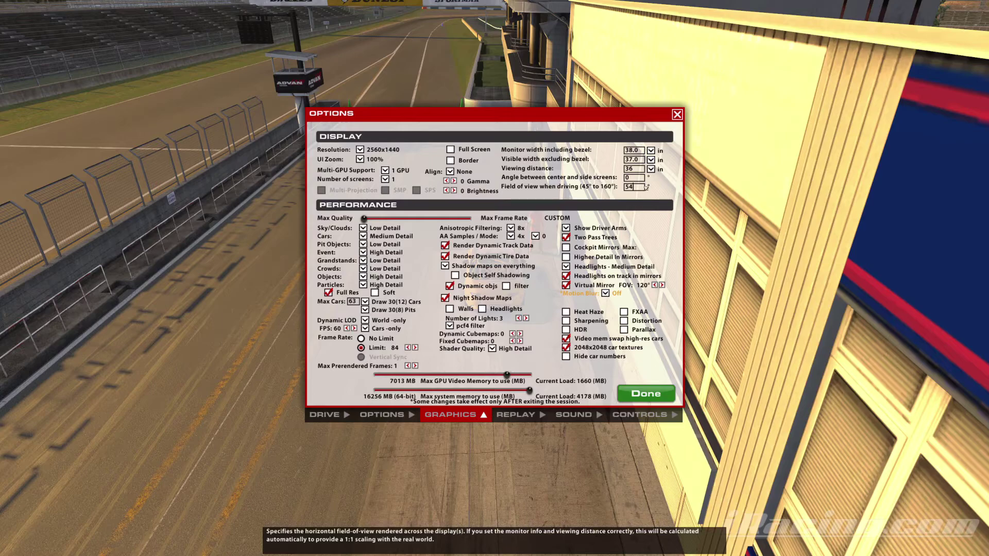
Set the field of view when driving to 55° and close the options.
key(BackSpace)
text(5)
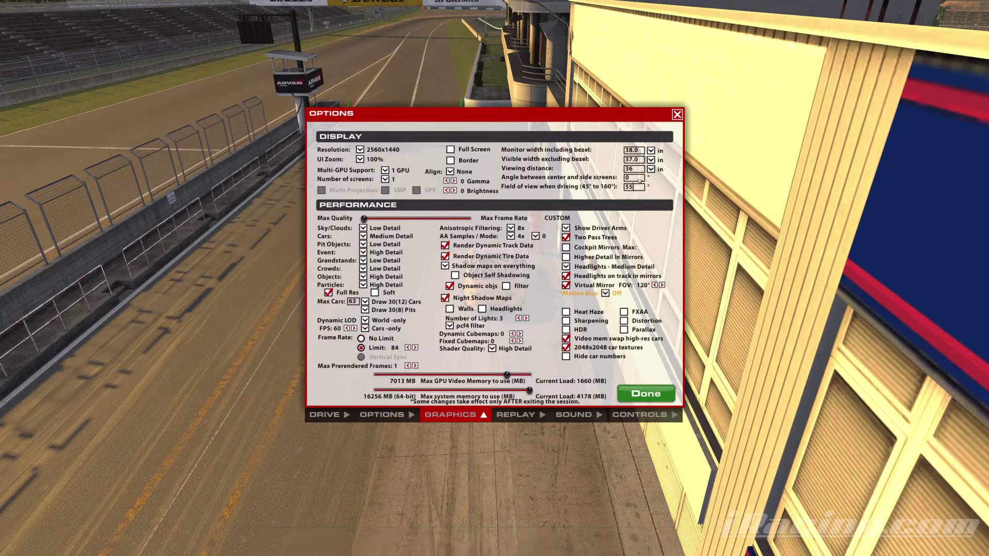
key(Tab)
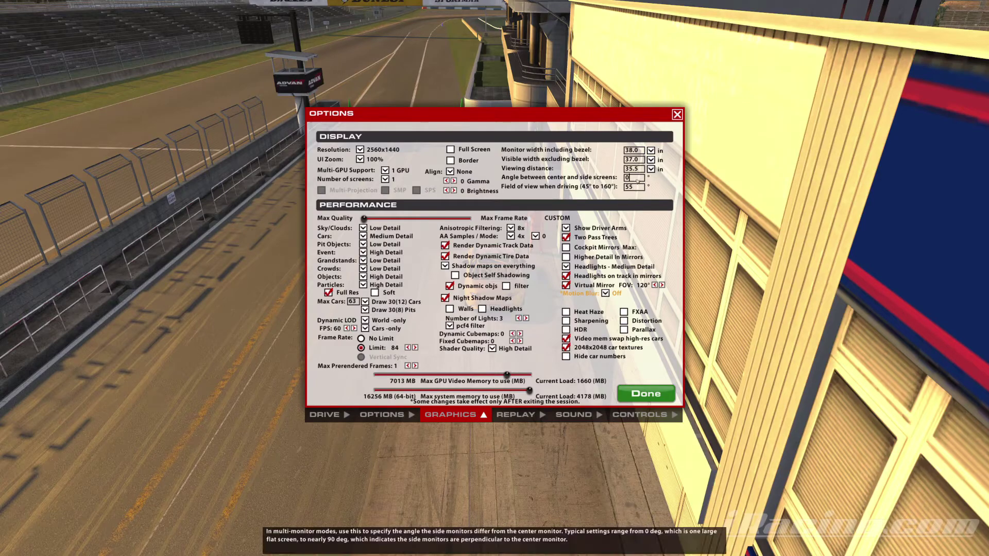
click(646, 394)
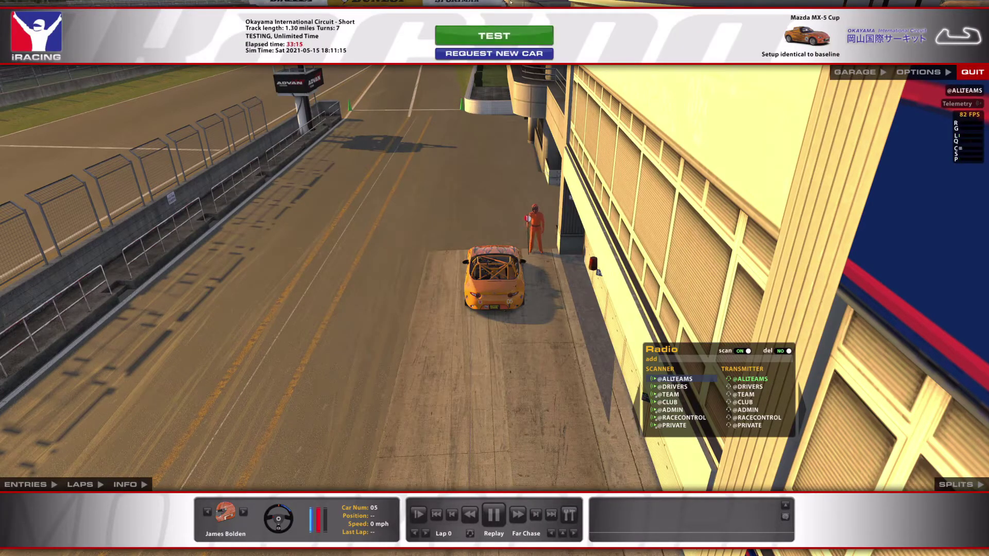
Check the cockpit view in the test session and review the graphics display settings and the driver's view settings.
click(510, 34)
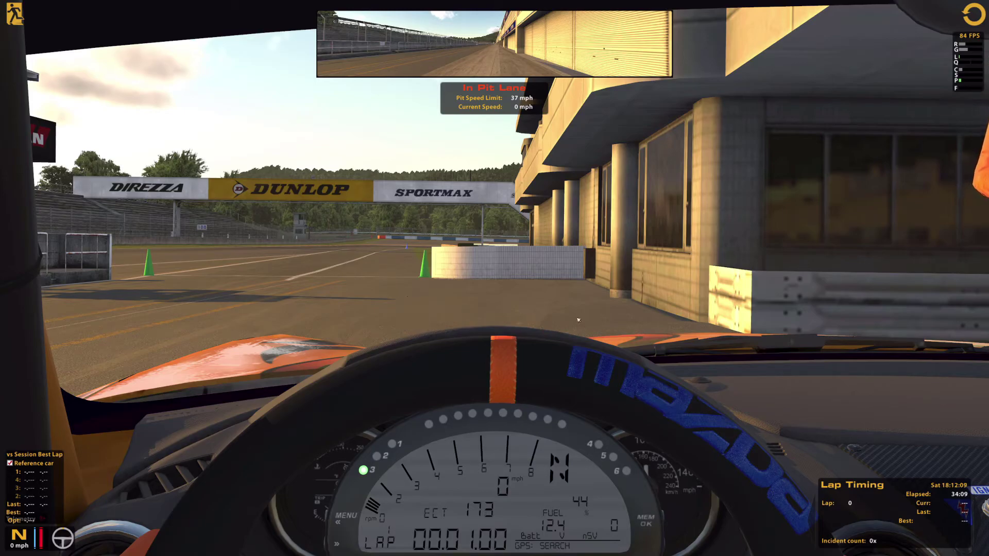
key(Escape)
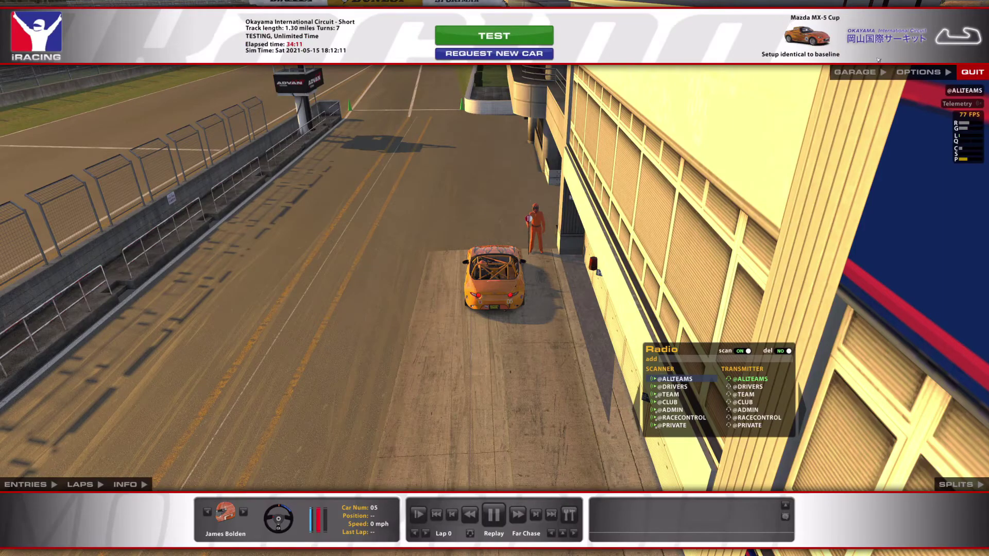
click(919, 72)
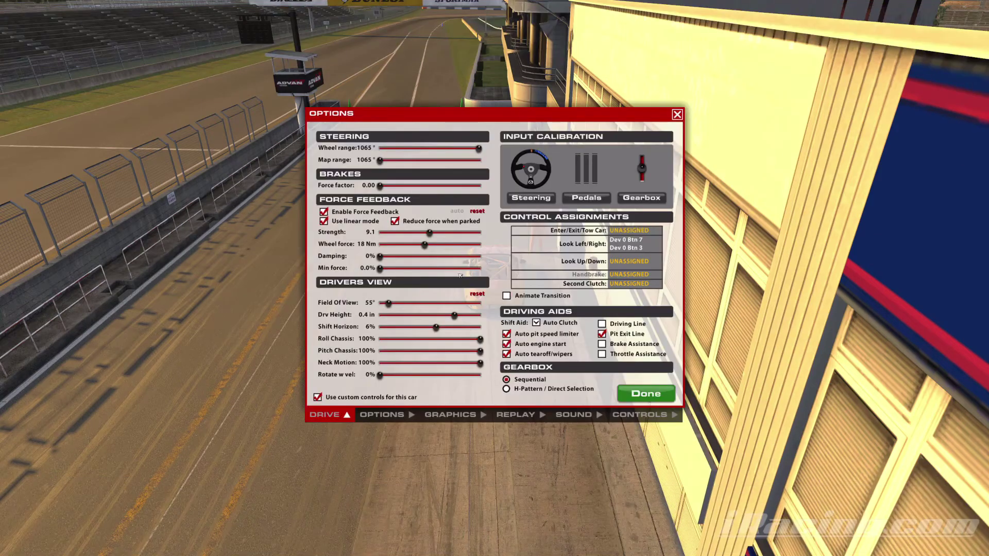
click(449, 414)
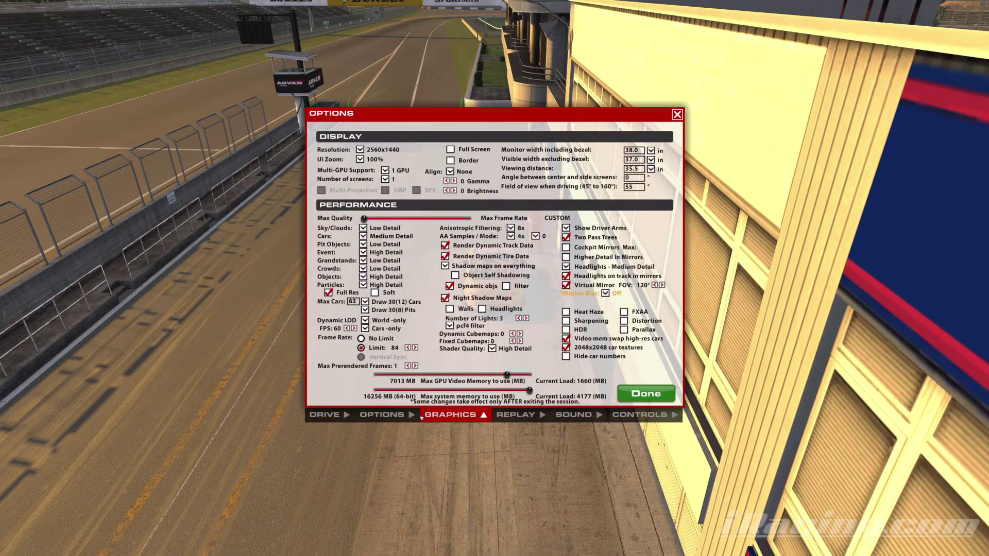
click(325, 415)
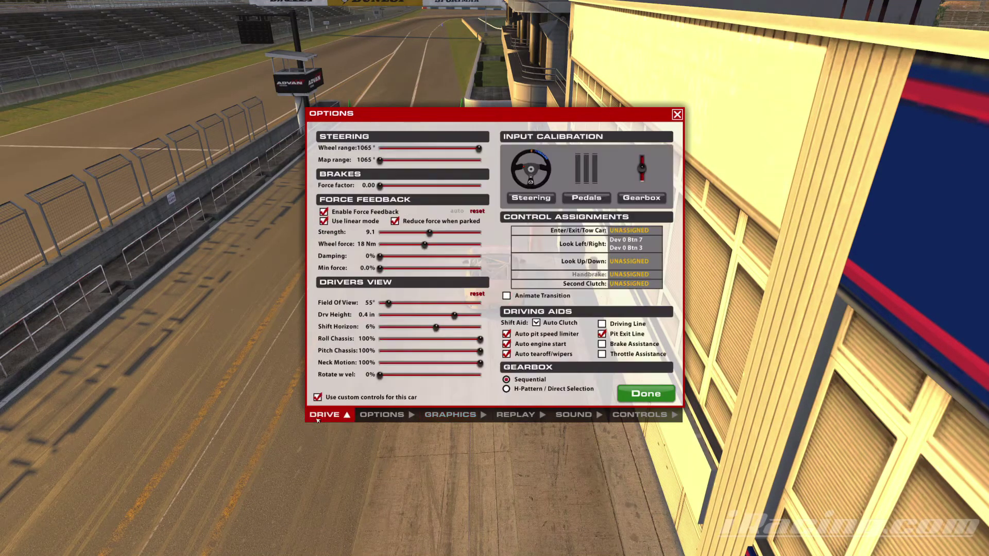
click(644, 395)
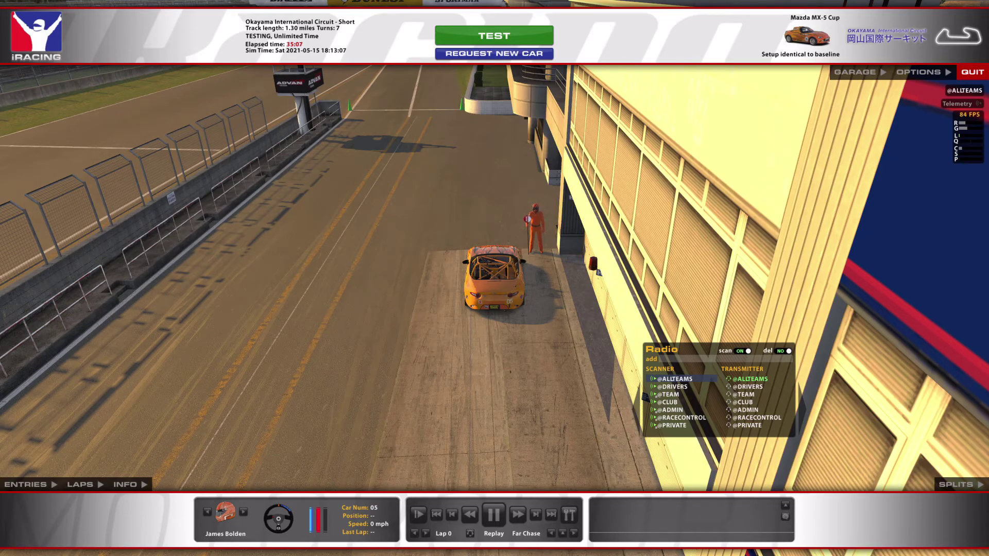
Switch to the browser, maximize its window and bring up the VRS Driving Stats page.
key(alt+Tab)
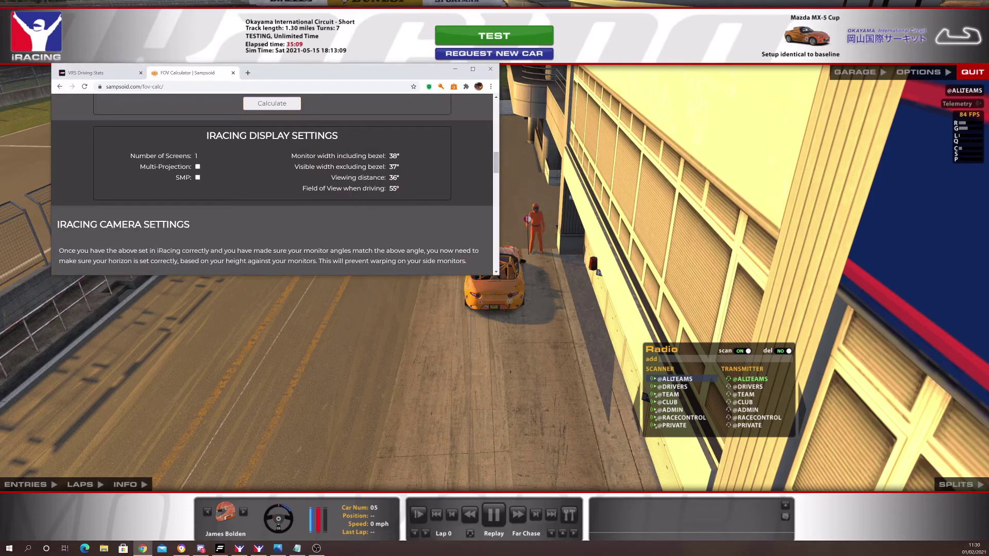
double_click(314, 71)
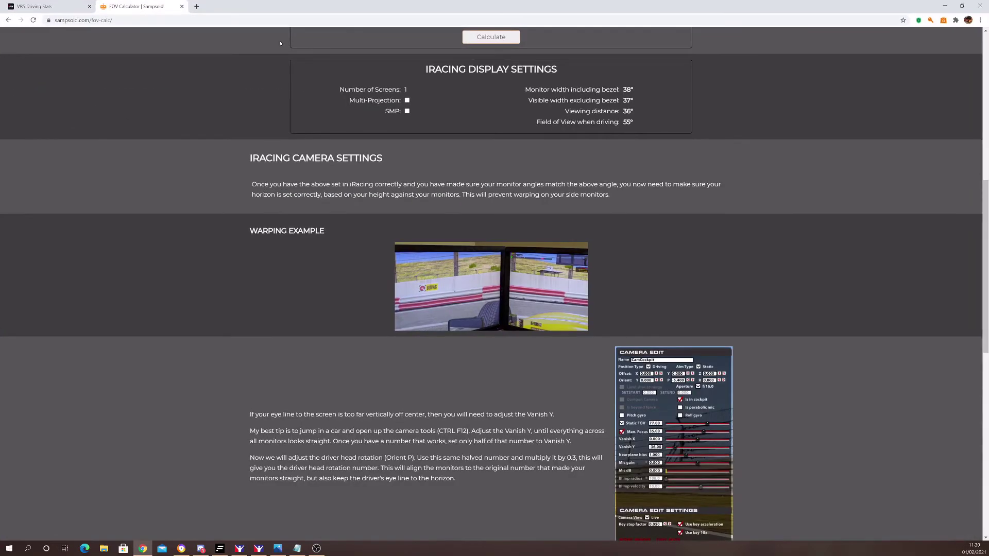
scroll(353, 143, up, 9)
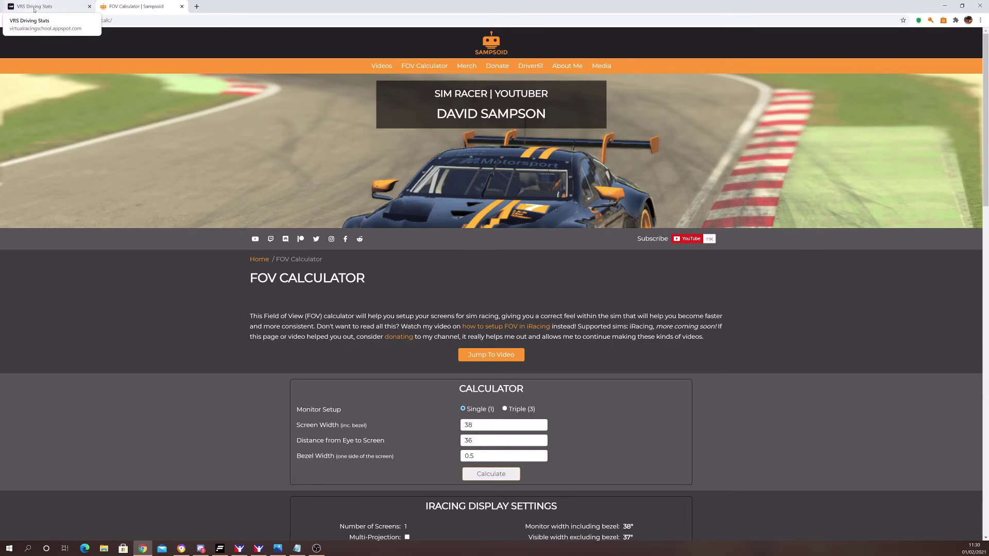
click(34, 9)
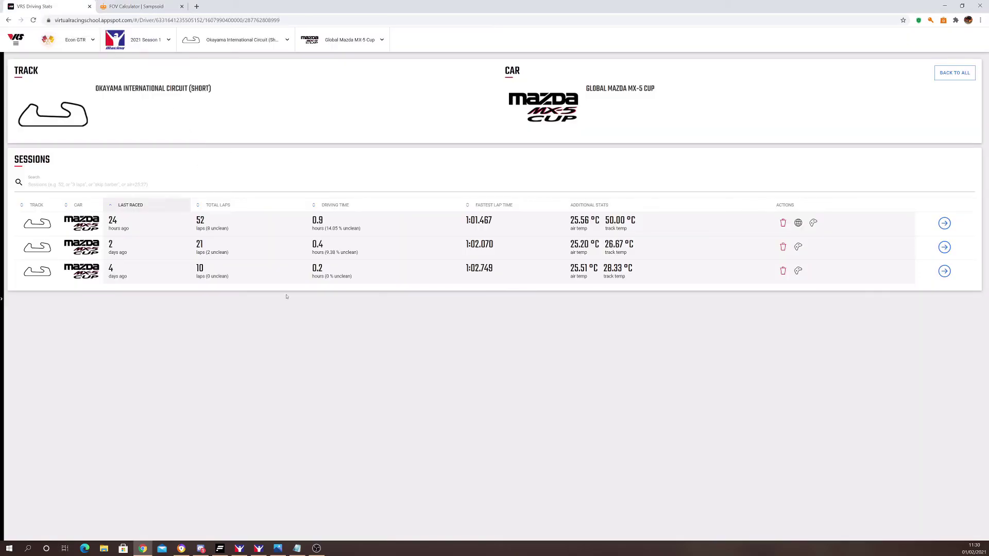